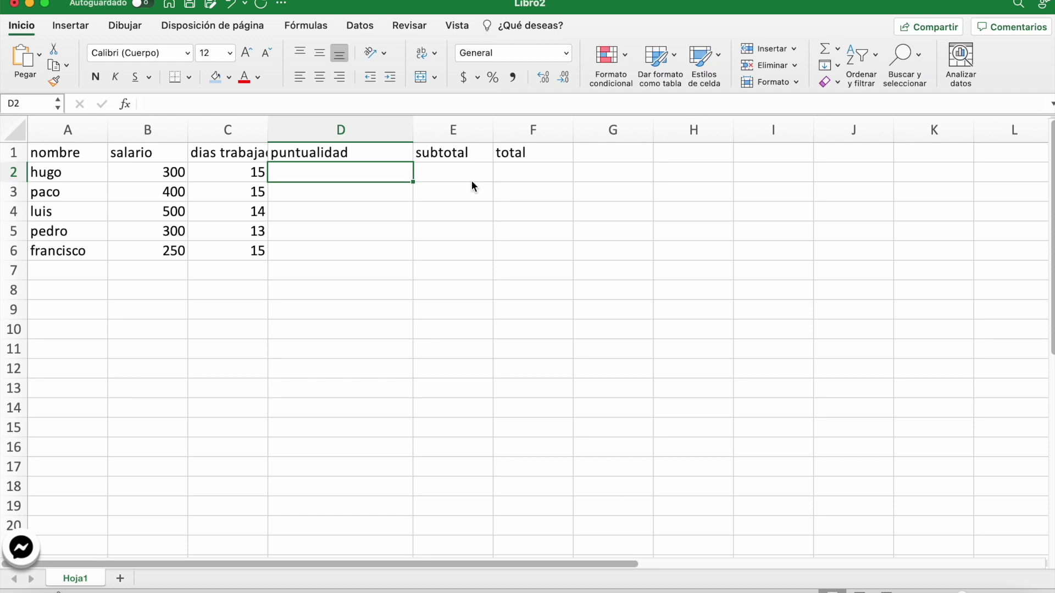
Select D2:D6 and name the range 'puntualidad' in the Name Box
key(shift+Down)
key(shift+Down)
key(shift+Down)
key(shift+Down)
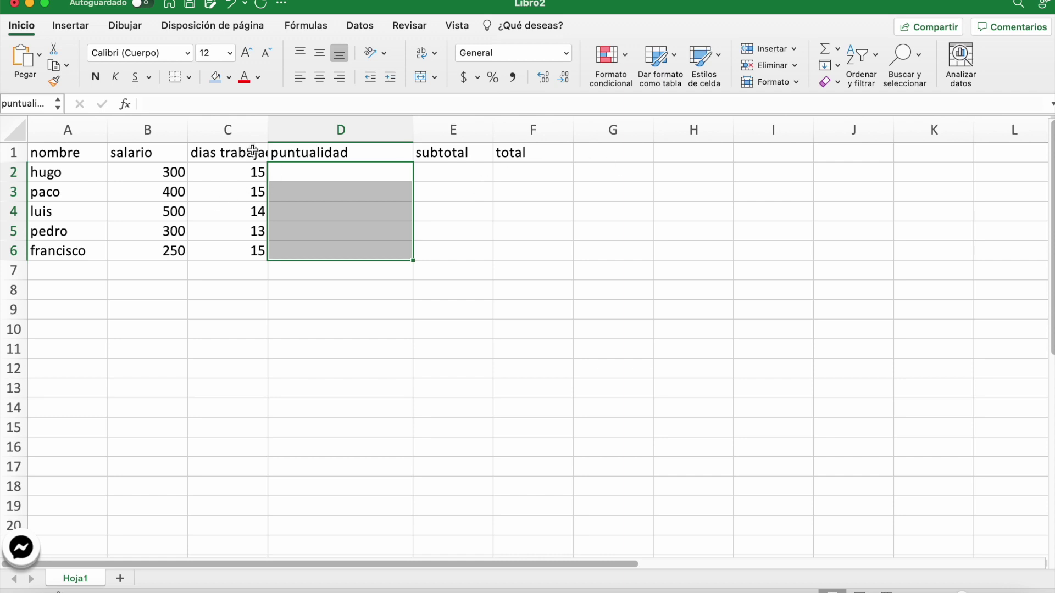
click(24, 102)
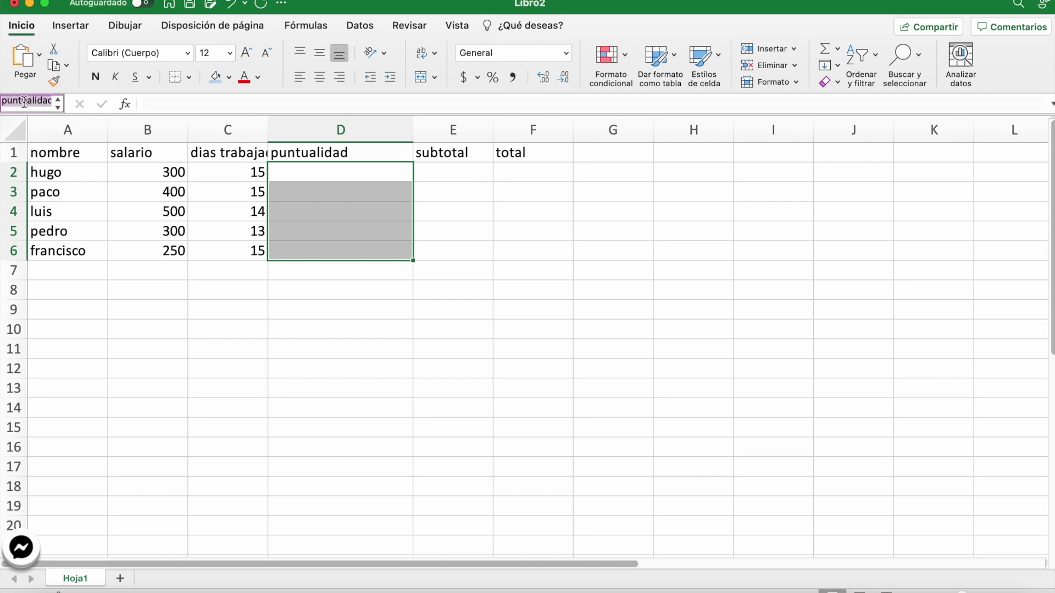
click(515, 167)
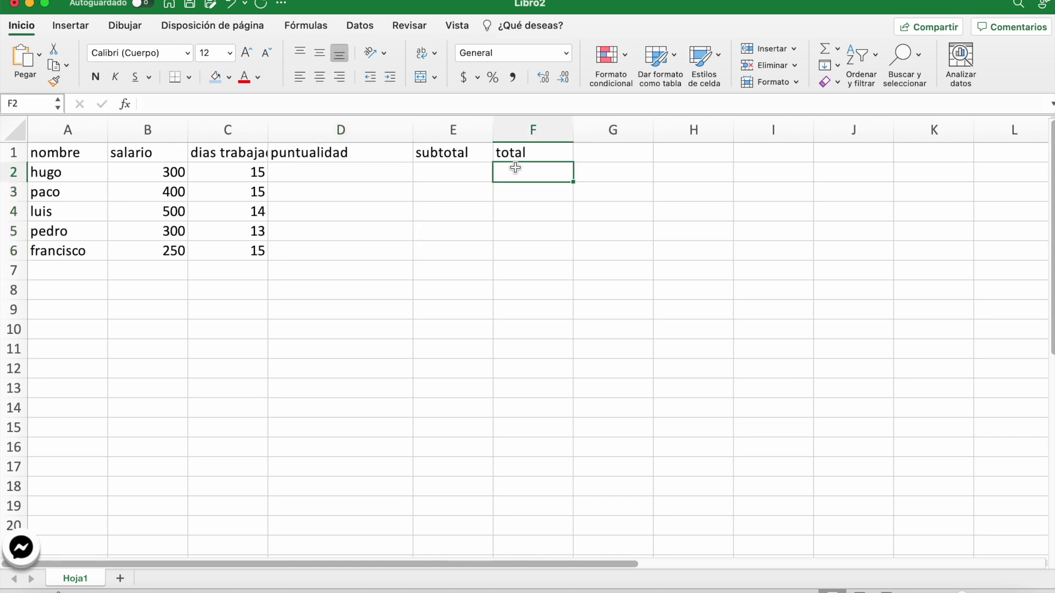
click(455, 170)
click(337, 175)
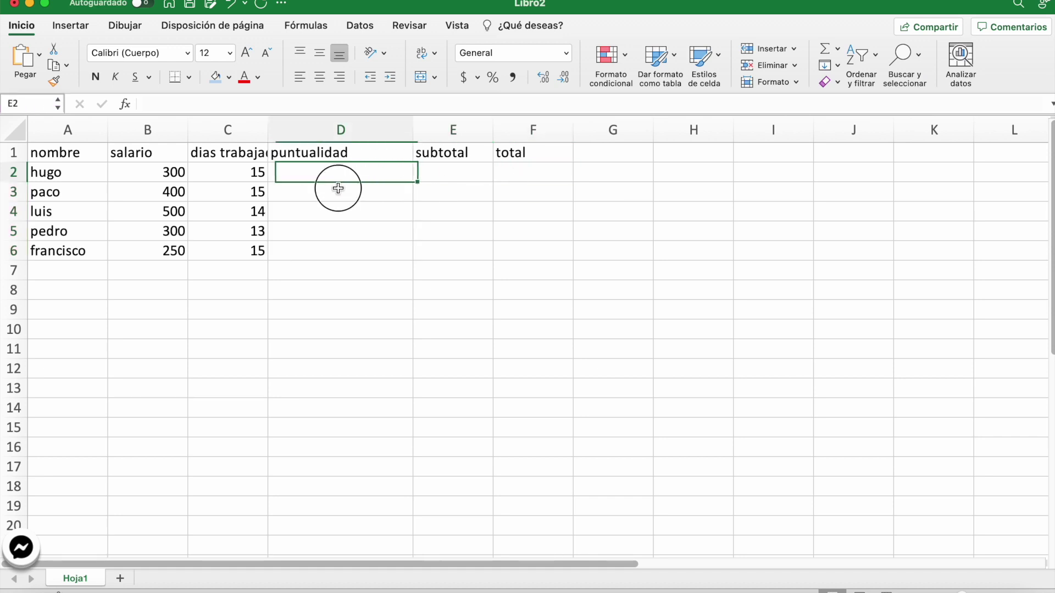
drag(338, 188, 341, 247)
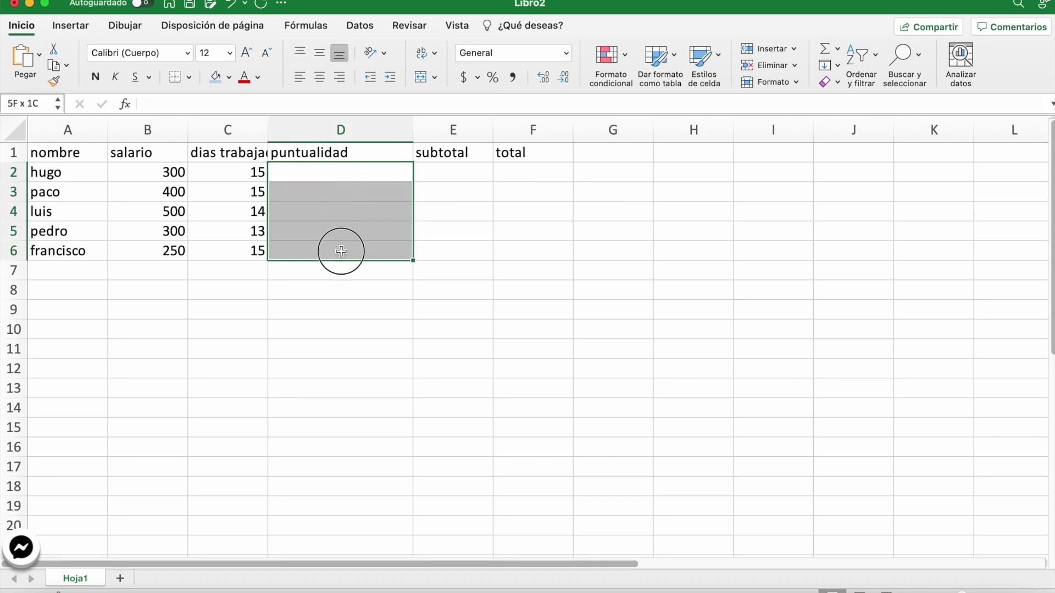
click(23, 106)
text(puntualidad)
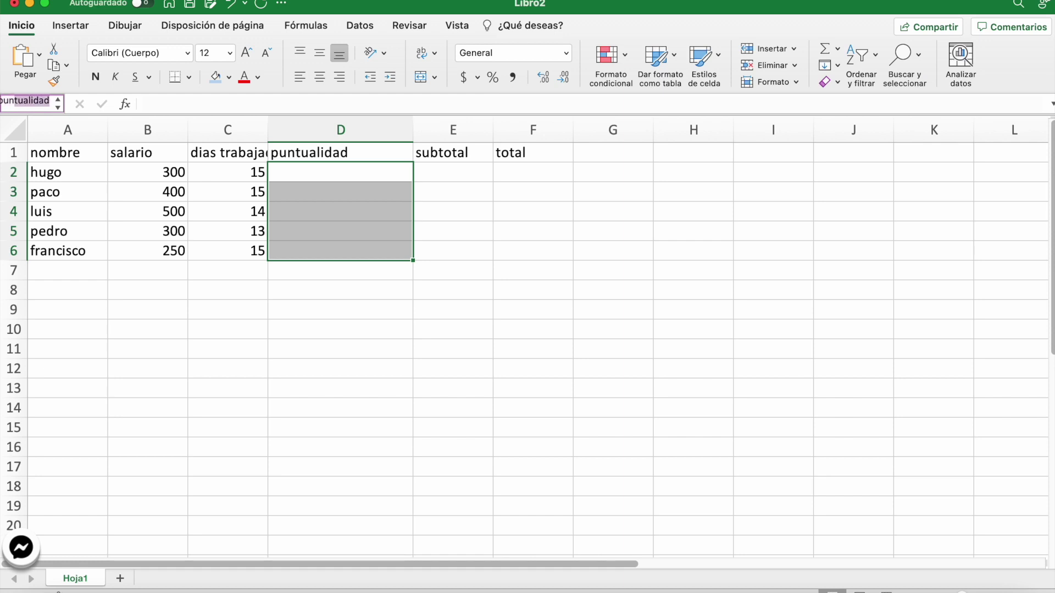
key(Return)
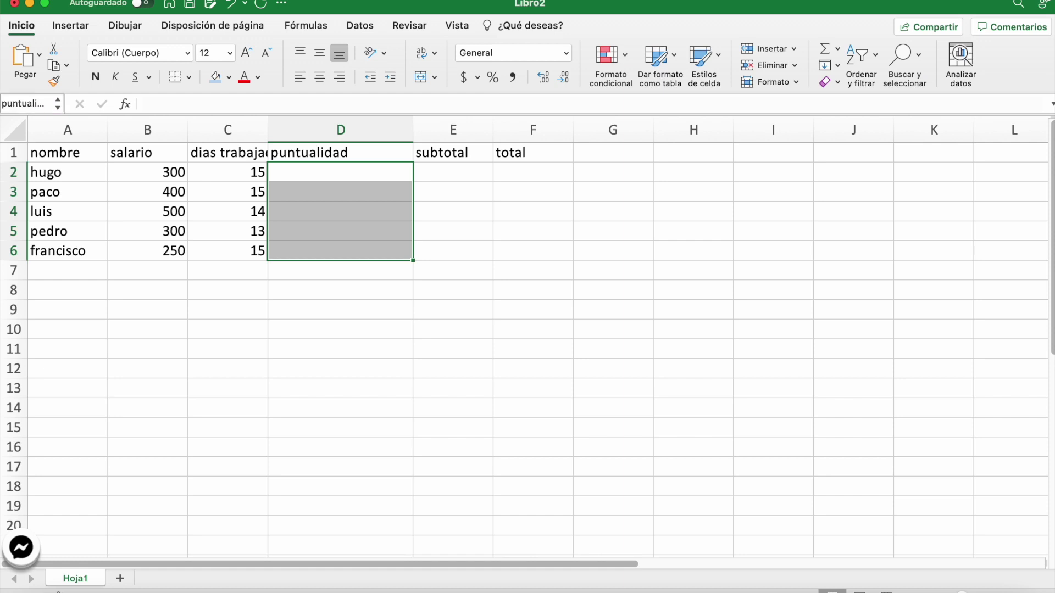
Name cells E2:E6 'subtotal' in the Name Box, fixing a typo along the way
click(453, 172)
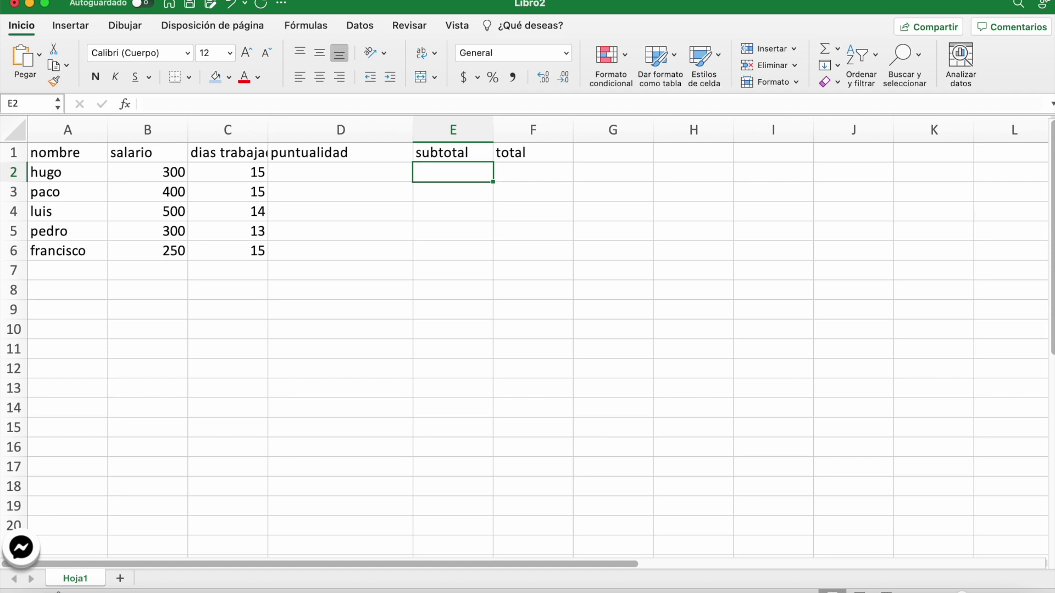
key(shift+Down)
key(shift+Down)
key(shift+Down)
key(shift+Down)
click(27, 104)
text(subt)
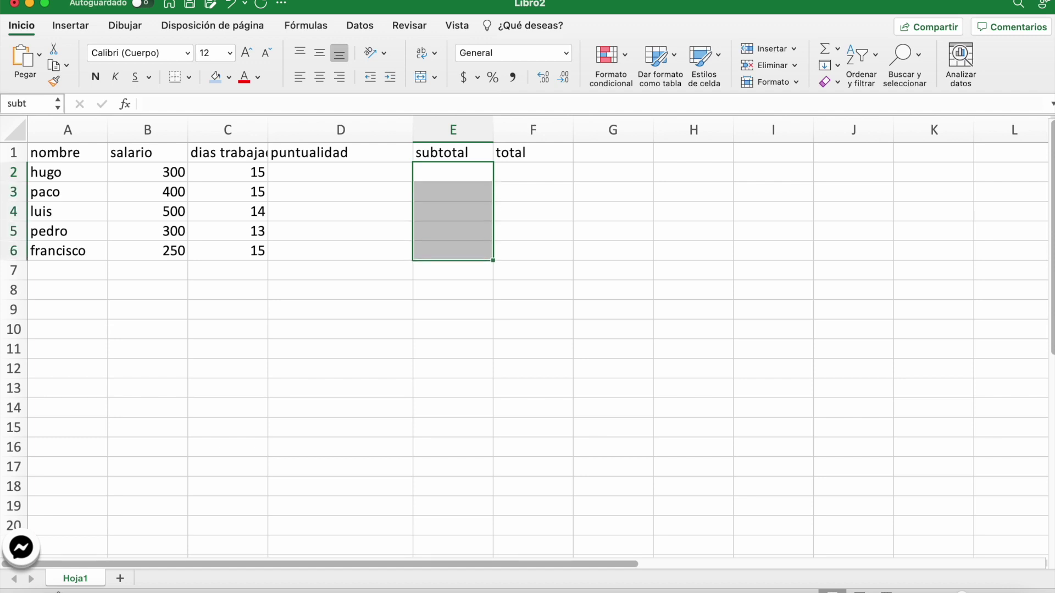
click(27, 102)
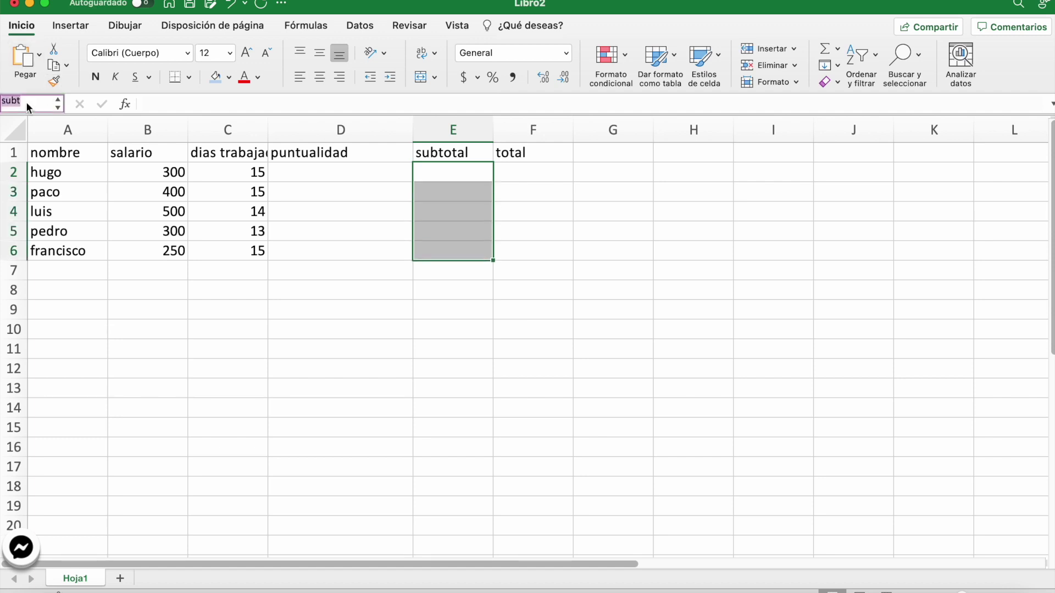
text(subti)
key(BackSpace)
text(ot)
text(al)
key(Return)
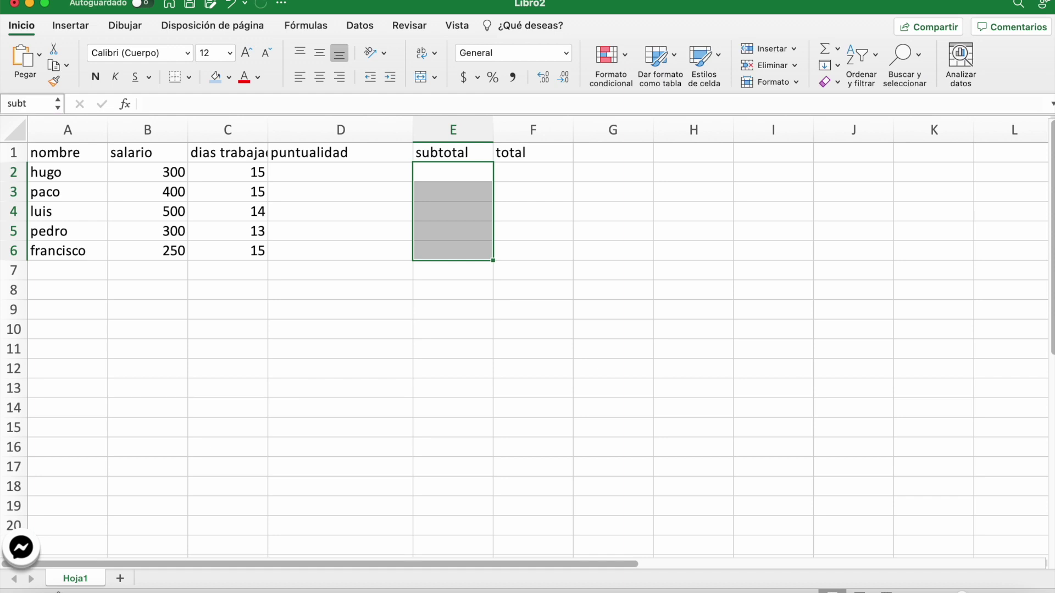
Move the cell cursor back to D2 in the puntualidad column
key(Right)
key(Left)
key(Right)
key(Left)
key(Left)
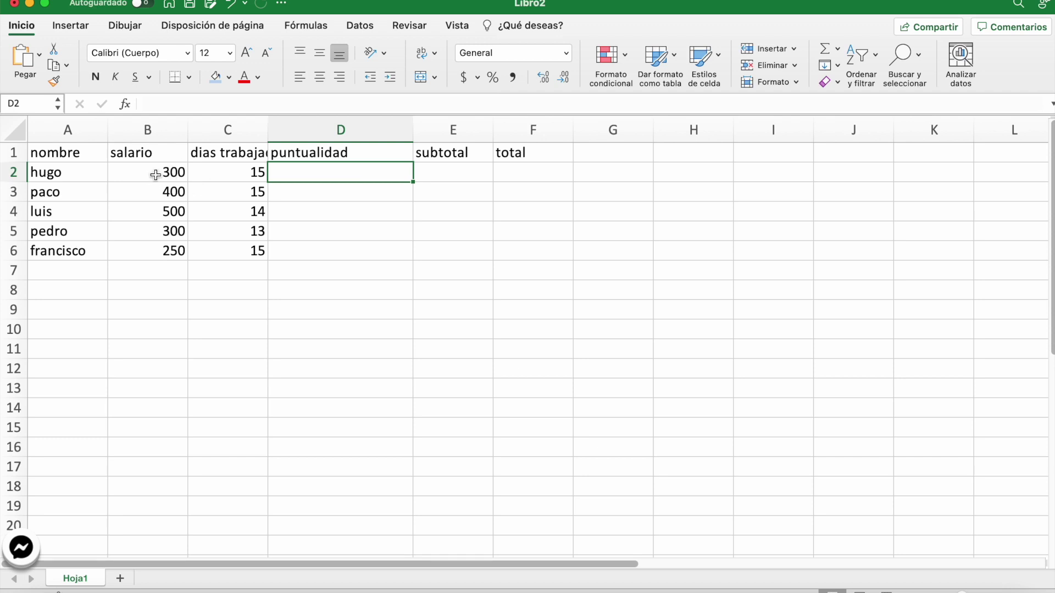
Enter =salario*0.1 in D2 so puntualidad shows 30, 40, 50, 30 and 25
text(=)
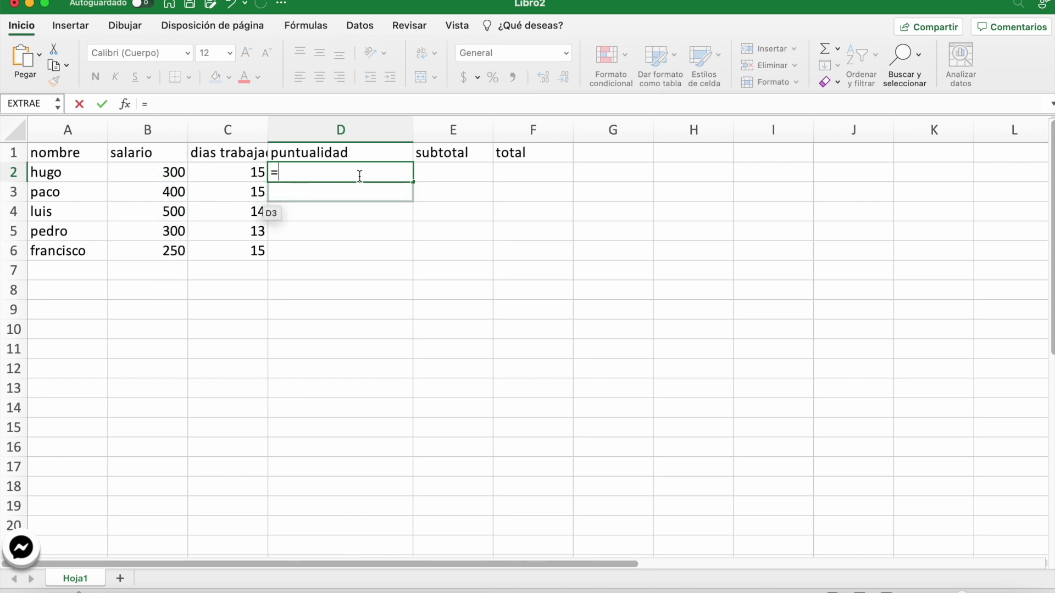
text(sa)
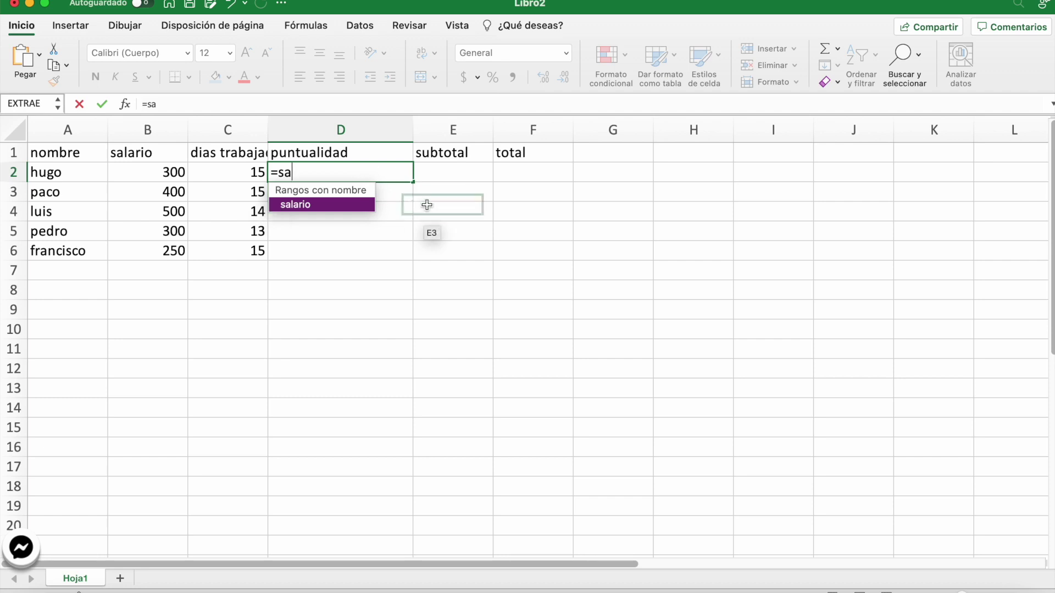
double_click(325, 202)
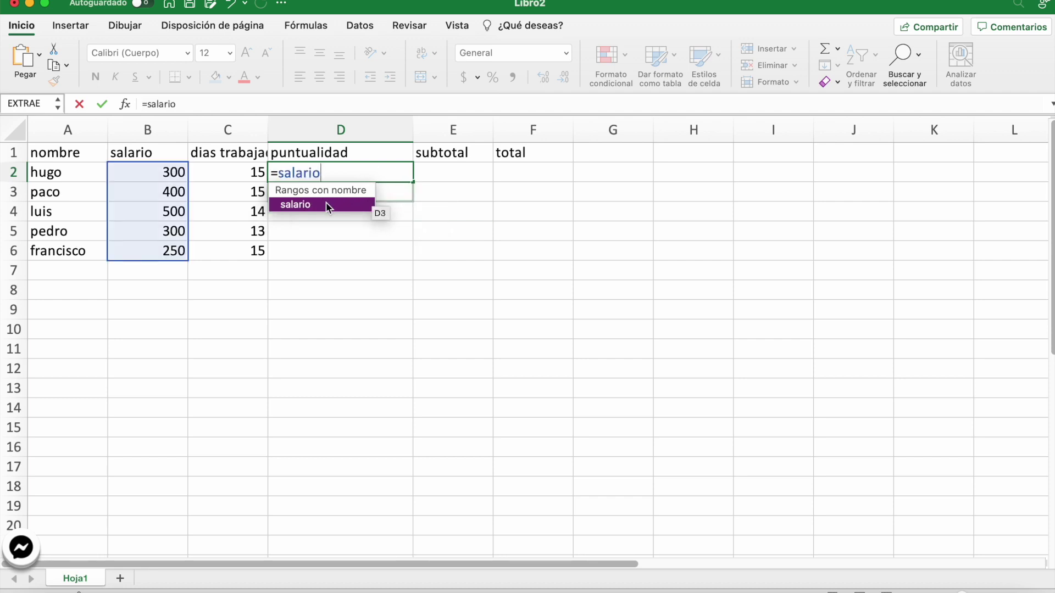
text(*)
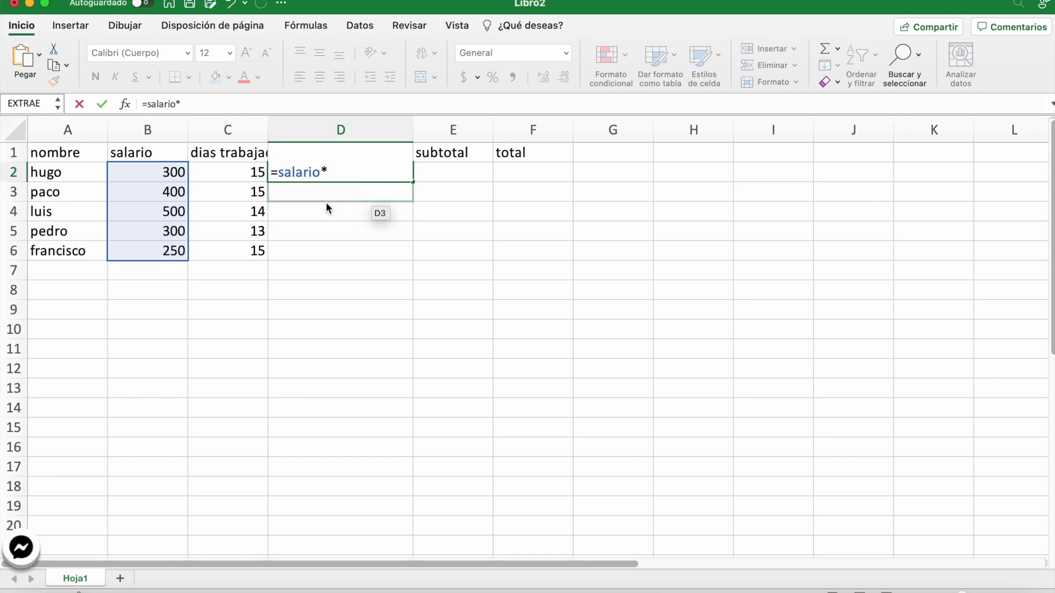
text(0.1)
key(Return)
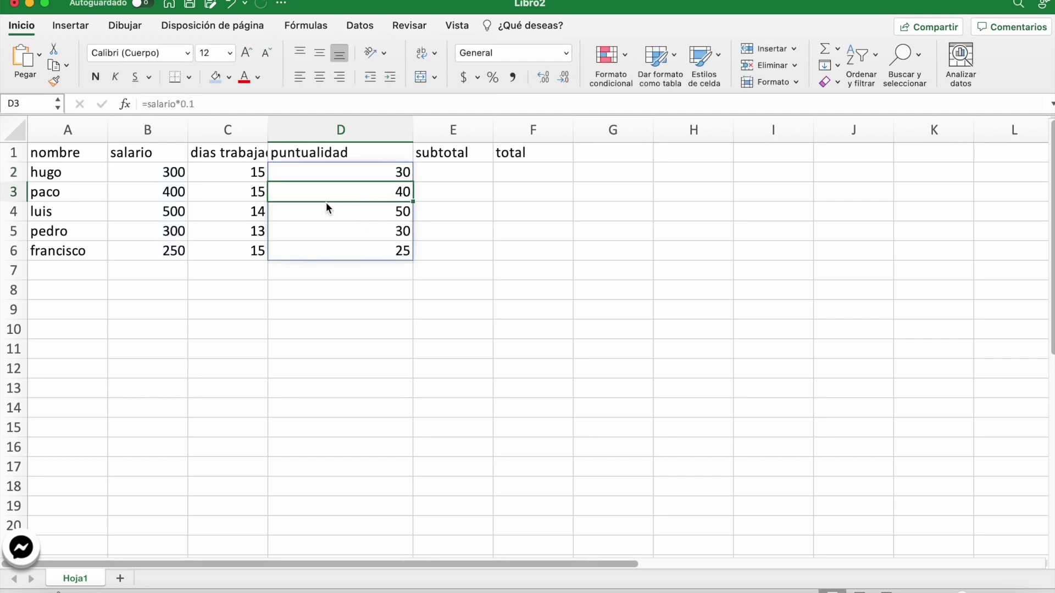
key(Up)
key(Up)
key(Down)
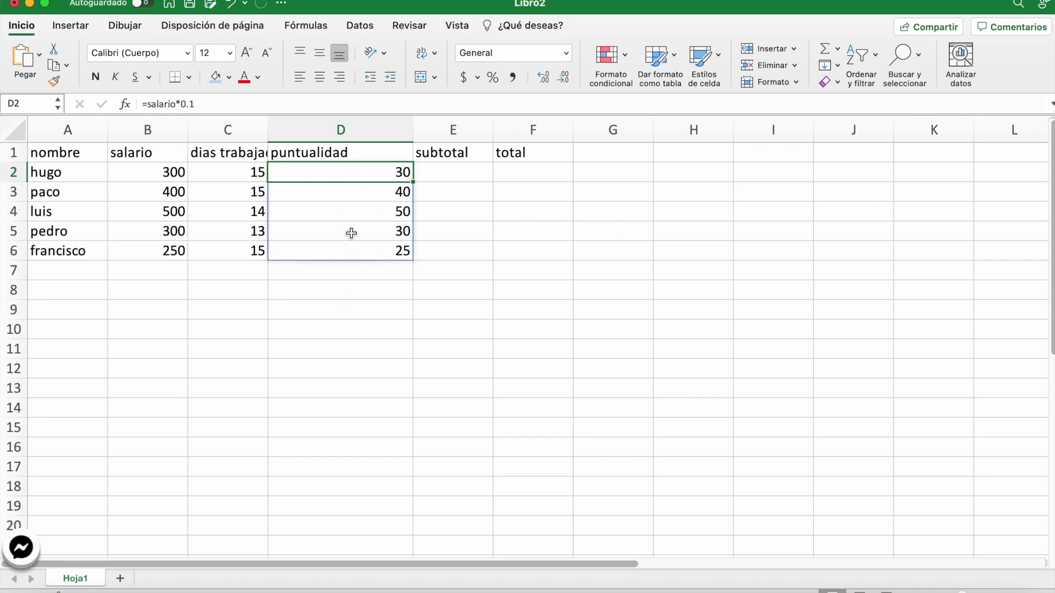
Enter =salario*dtrabajo in E2, giving subtotals 4500, 6000, 7000, 3900 and 3750
click(459, 169)
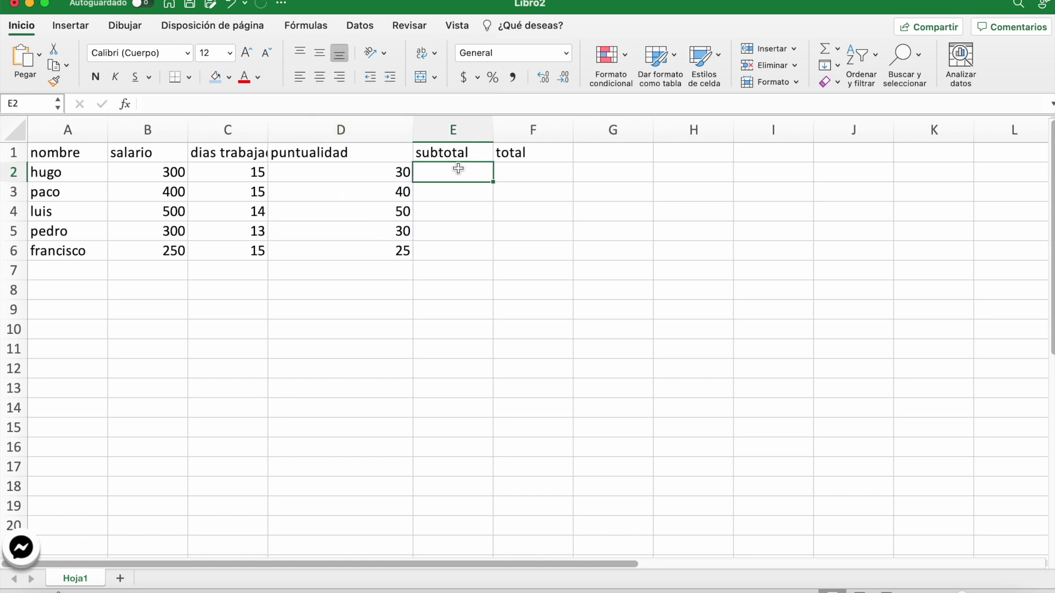
text(=)
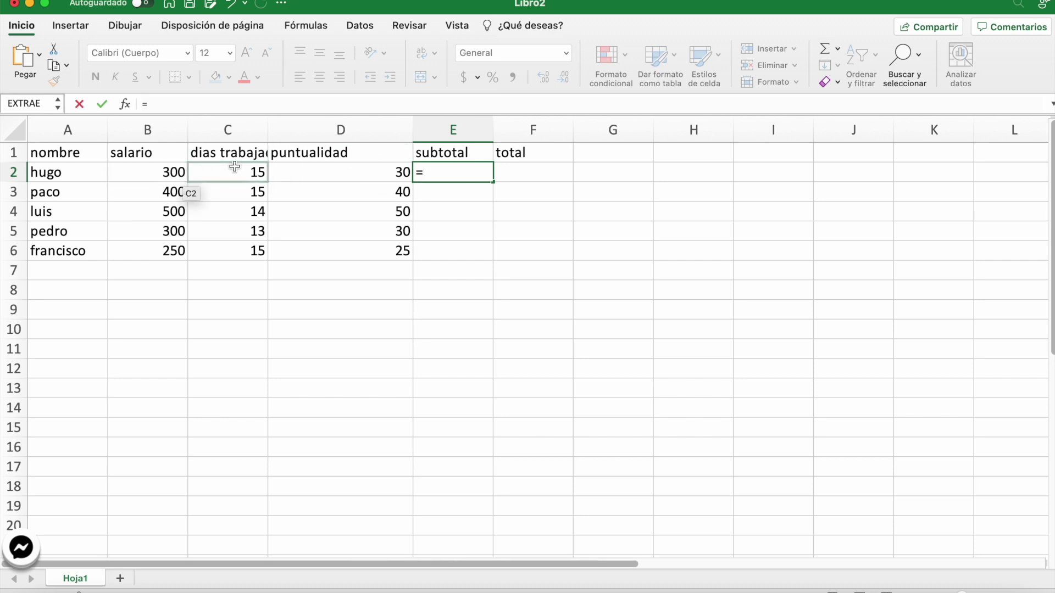
text(sala)
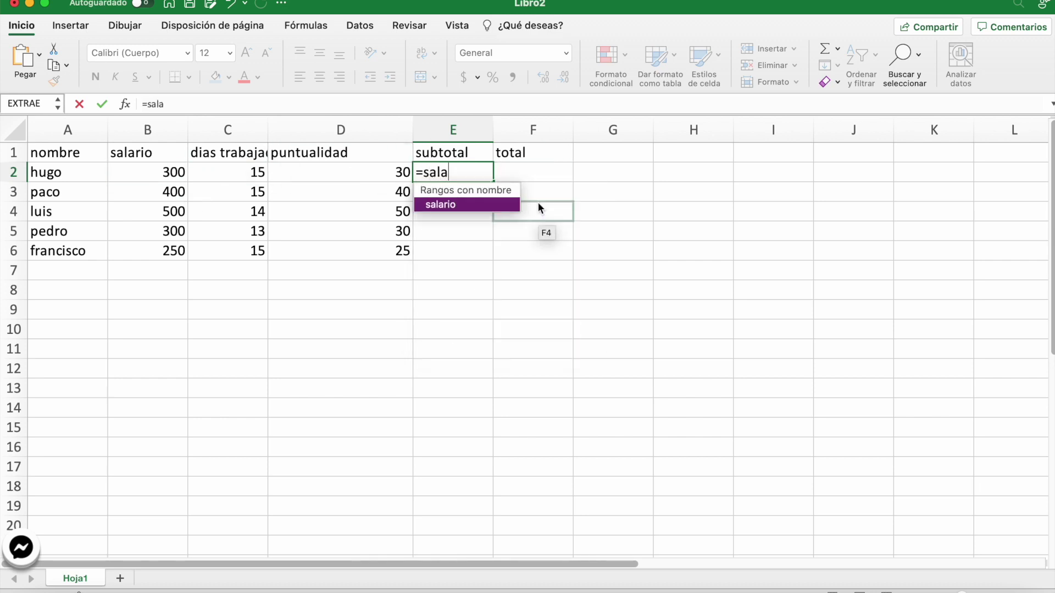
double_click(475, 206)
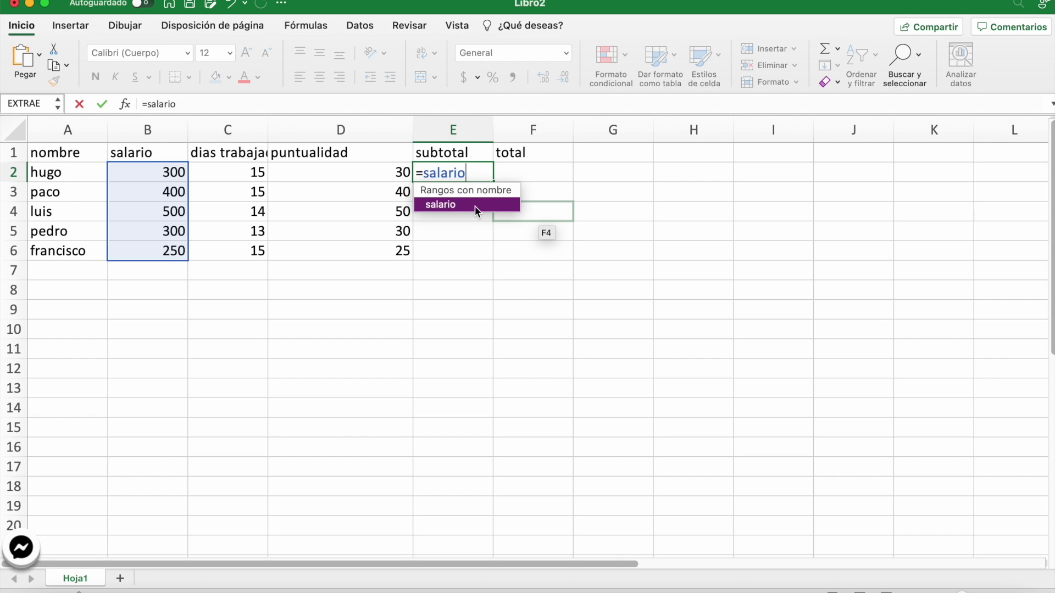
text(*)
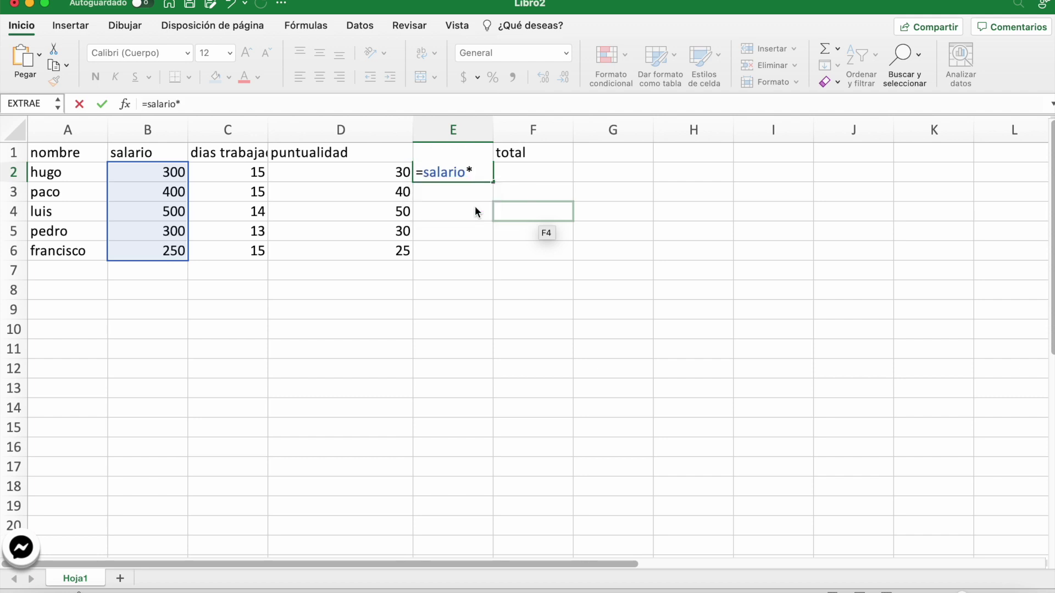
text(d)
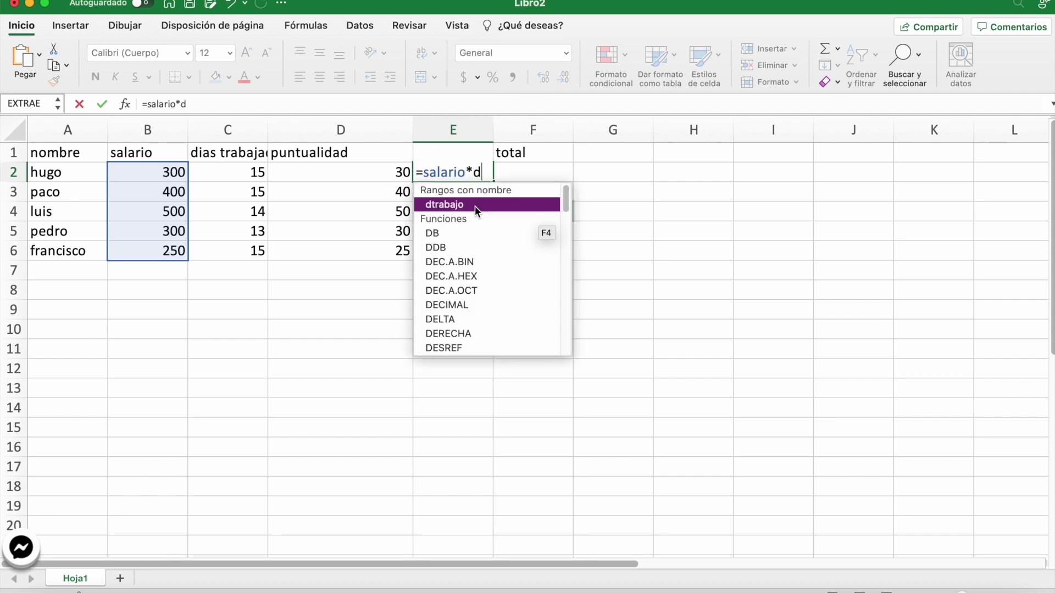
double_click(463, 206)
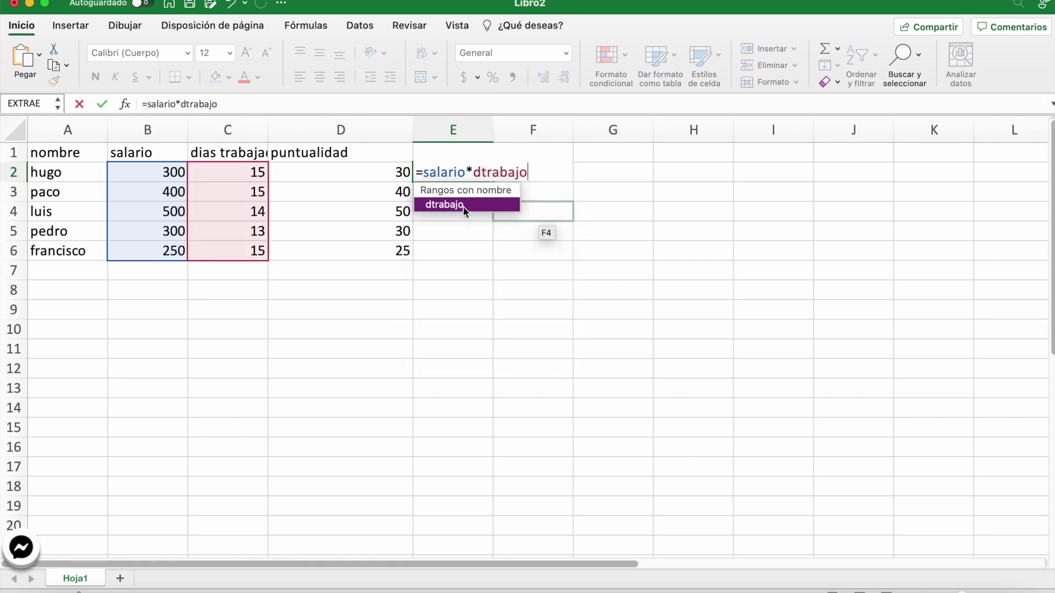
key(Return)
click(523, 192)
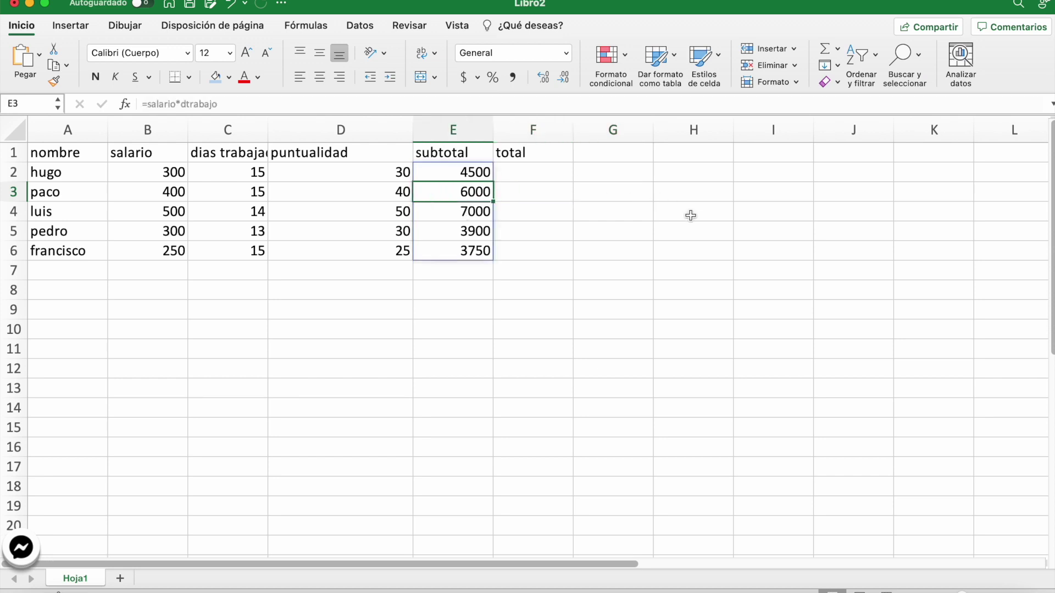
key(shift+Return)
key(Right)
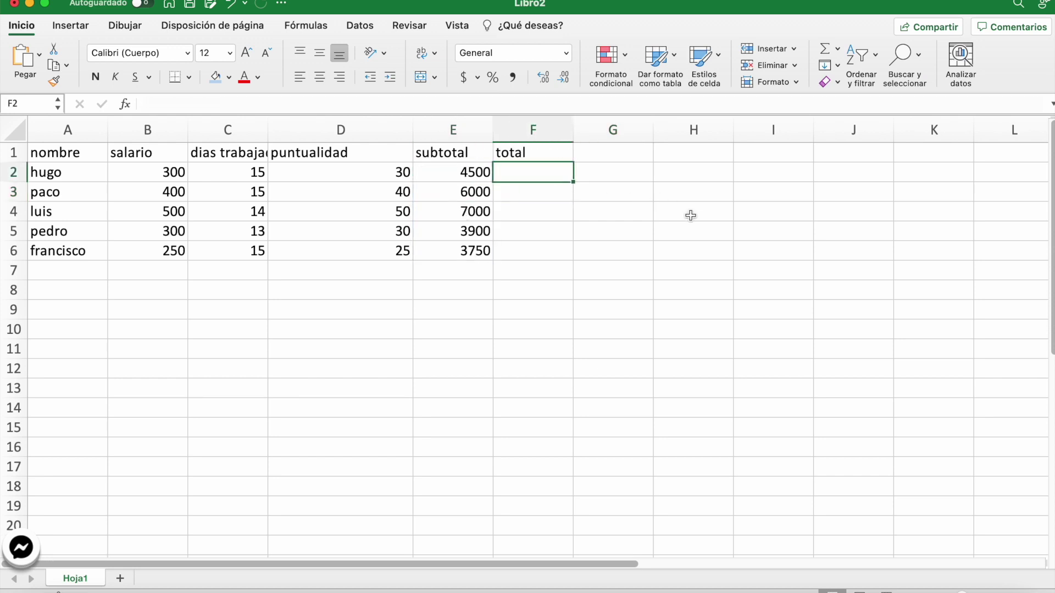
Enter =puntualidad+subtotal in F2 for totals 4530, 6040, 7050, 3930 and 3775
text(=)
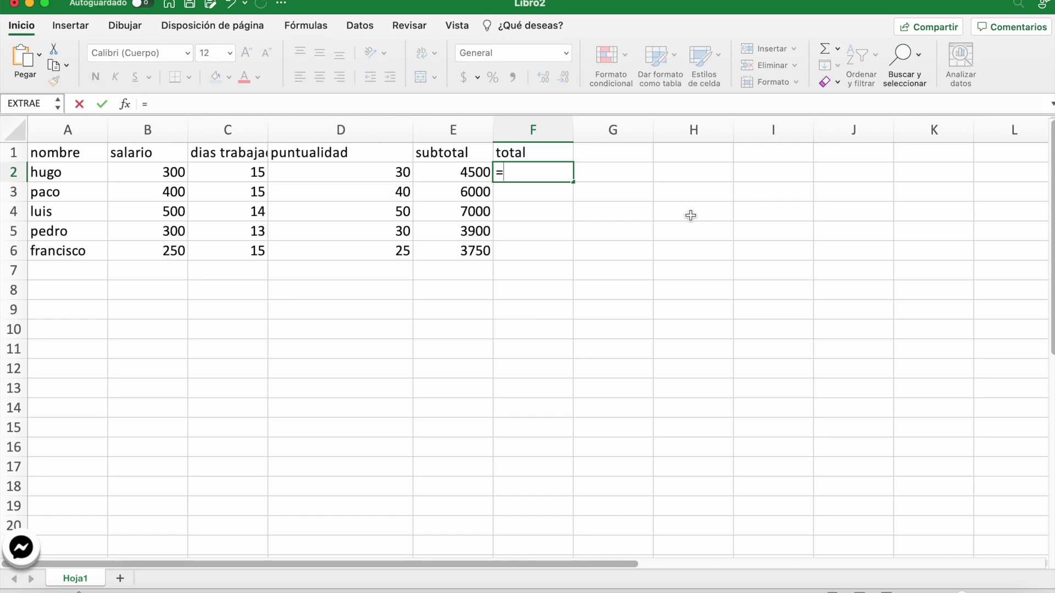
text(pun)
double_click(535, 205)
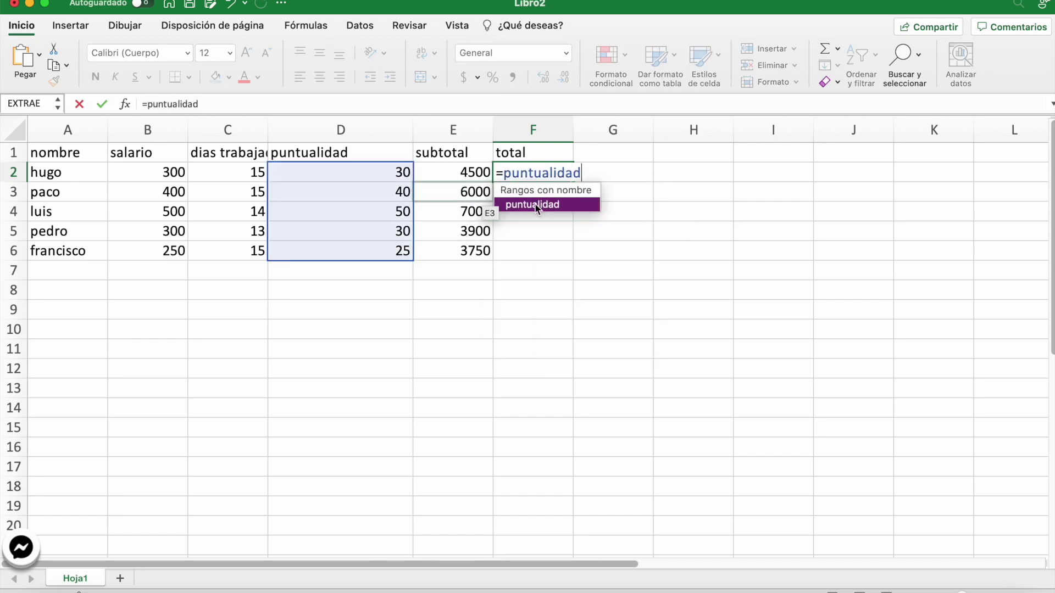
text(+)
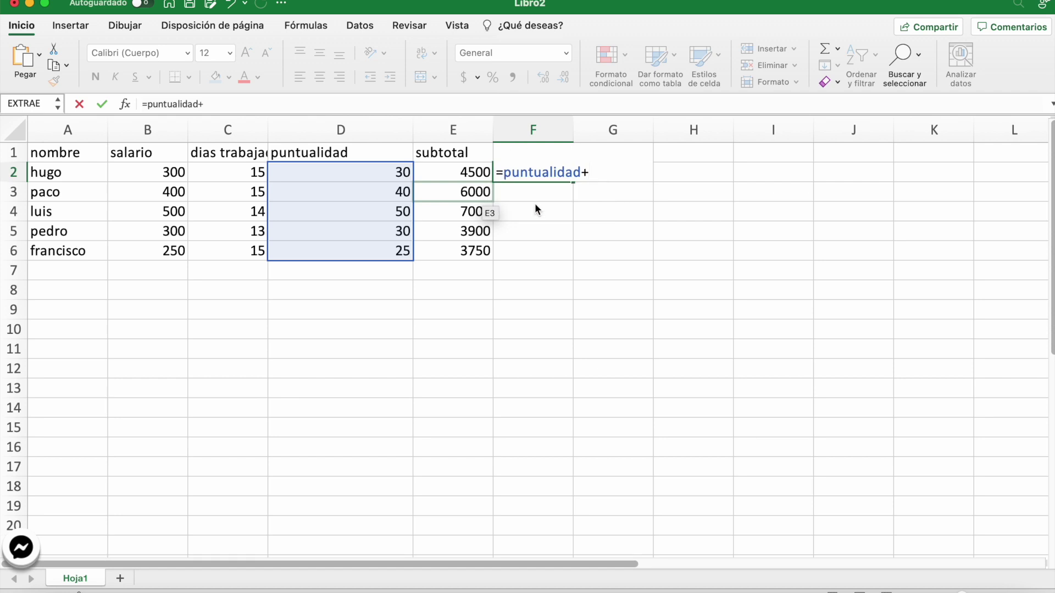
text(sub)
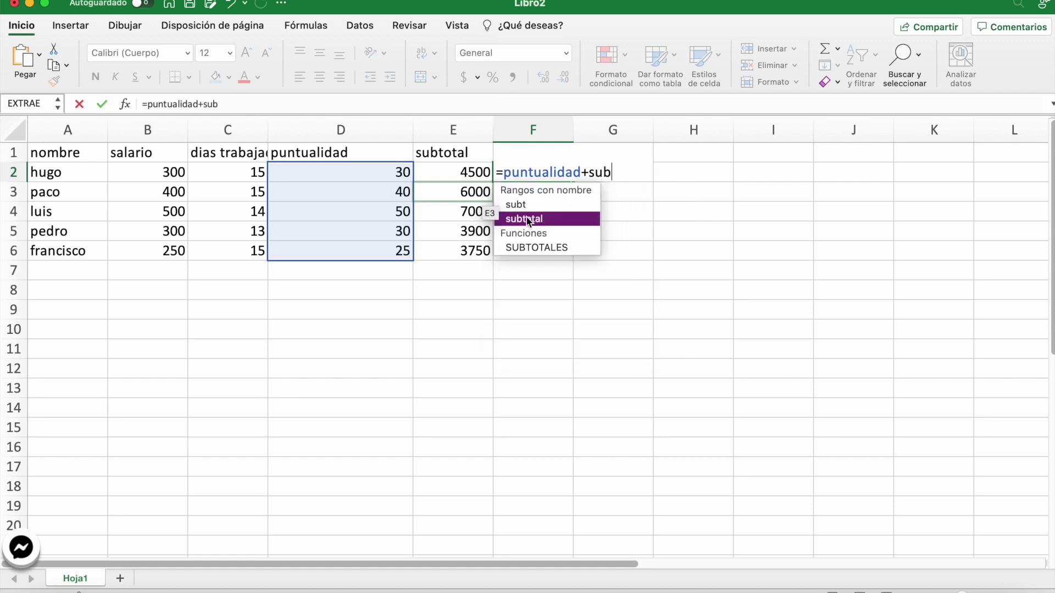
double_click(527, 219)
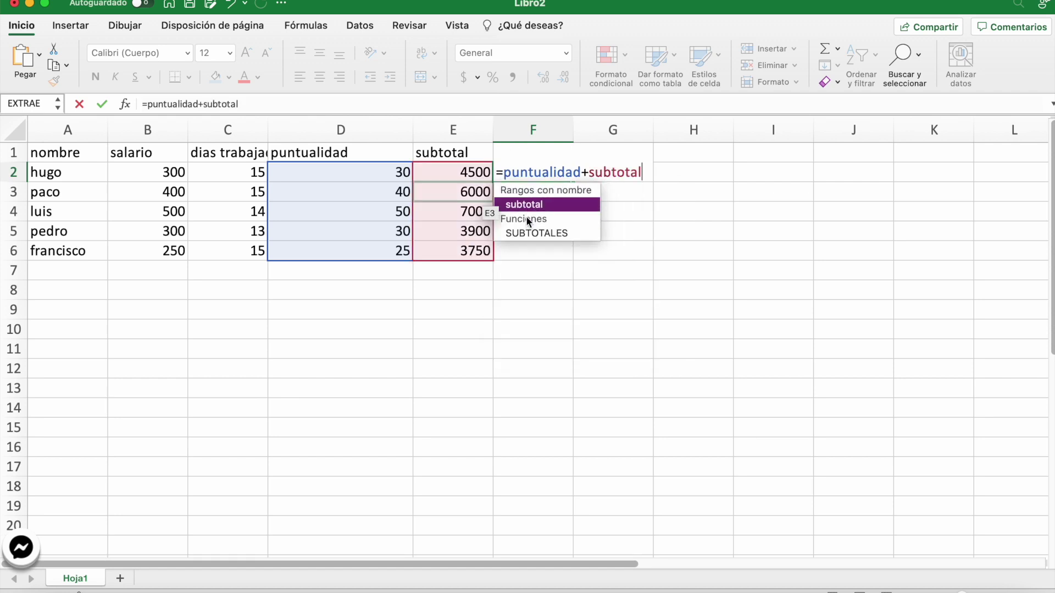
key(Return)
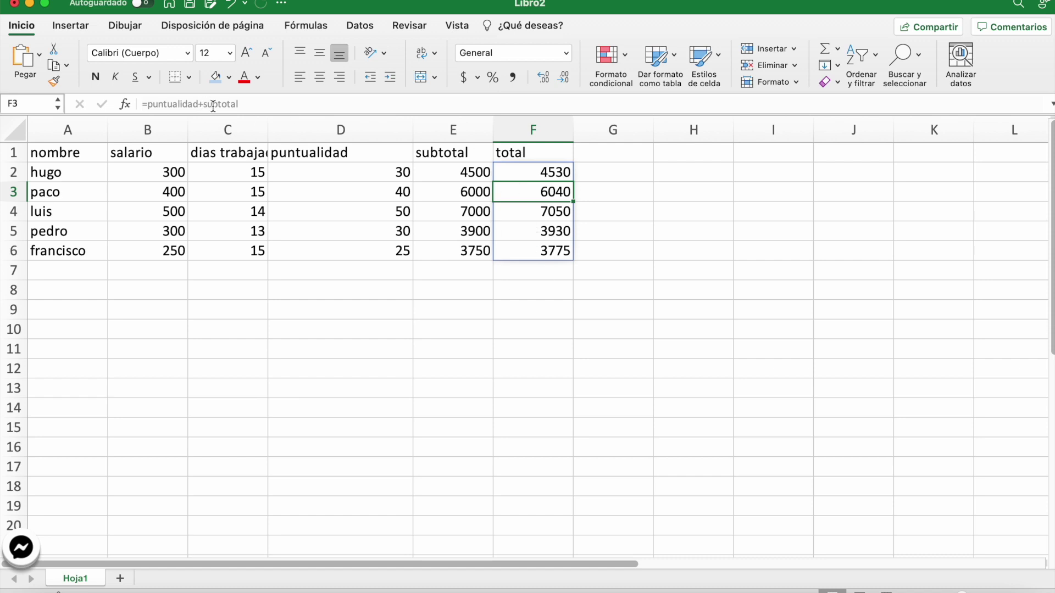
Step through the total and subtotal cells to check their formulas
key(Return)
key(Return)
key(Return)
key(shift+Tab)
key(shift+Return)
key(shift+Return)
key(shift+Return)
key(shift+Return)
key(Return)
key(Return)
key(Return)
key(Return)
key(shift+Tab)
key(Tab)
key(Tab)
key(shift+Tab)
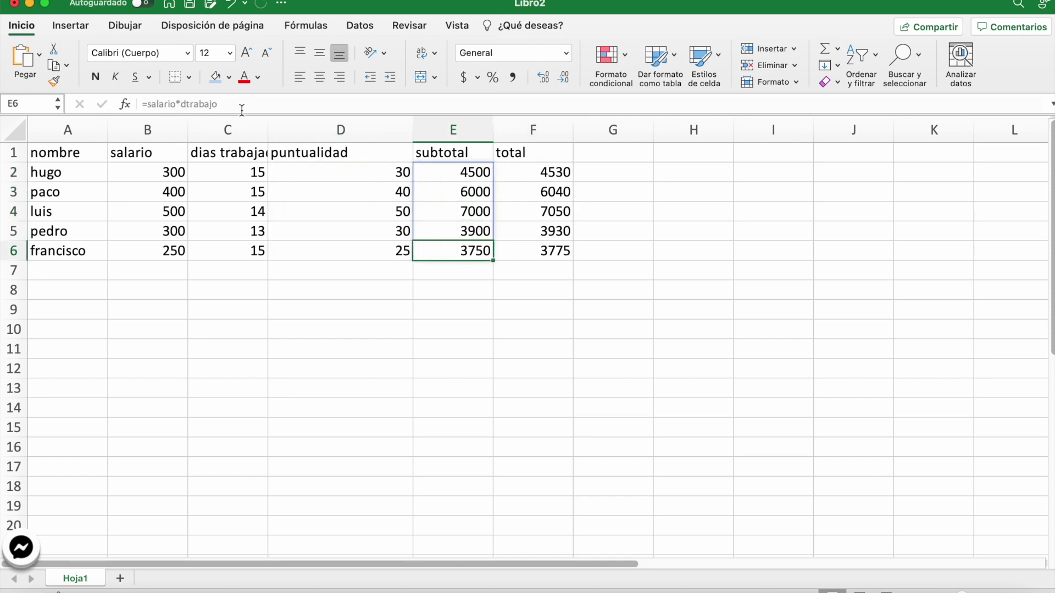
Re-enter E6's =salario*dtrabajo formula (3750) and narrow the puntualidad column D
key(BackSpace)
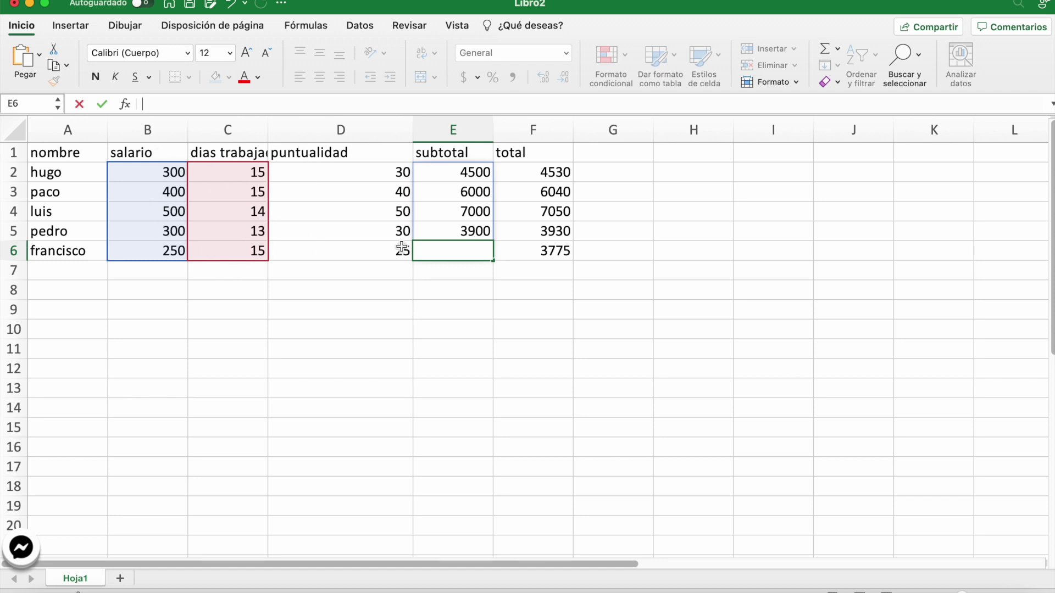
key(Return)
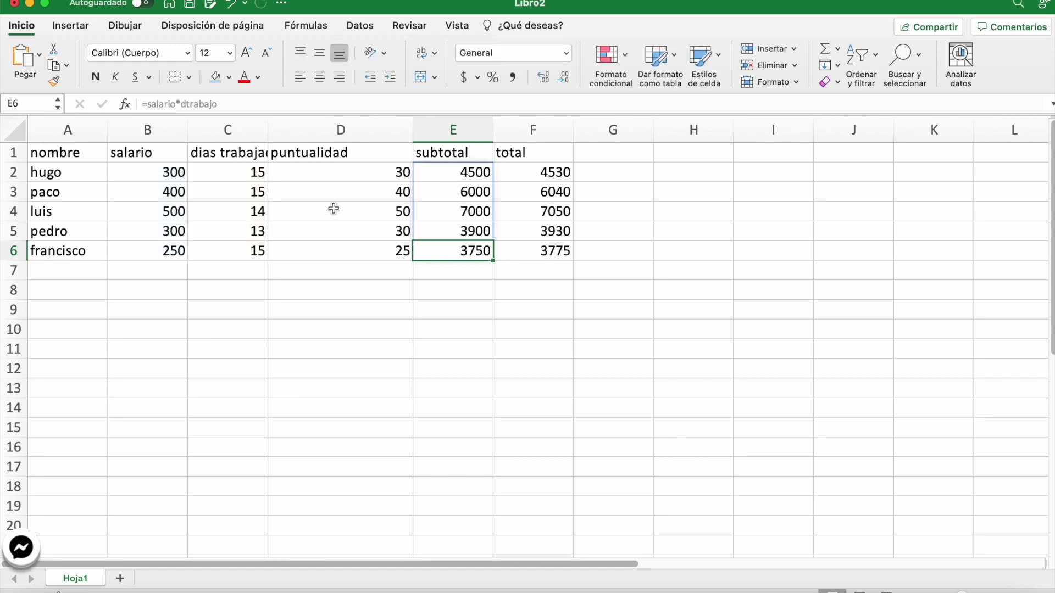
click(334, 208)
drag(412, 123, 381, 124)
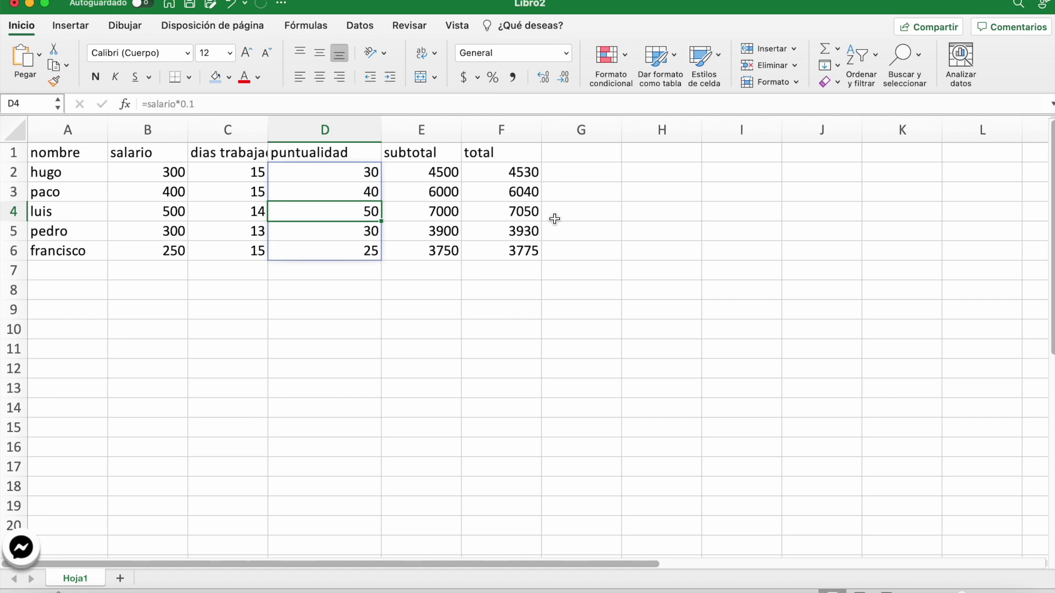
Jump to the dtrabajo named range from the Name Box list
click(33, 103)
click(56, 108)
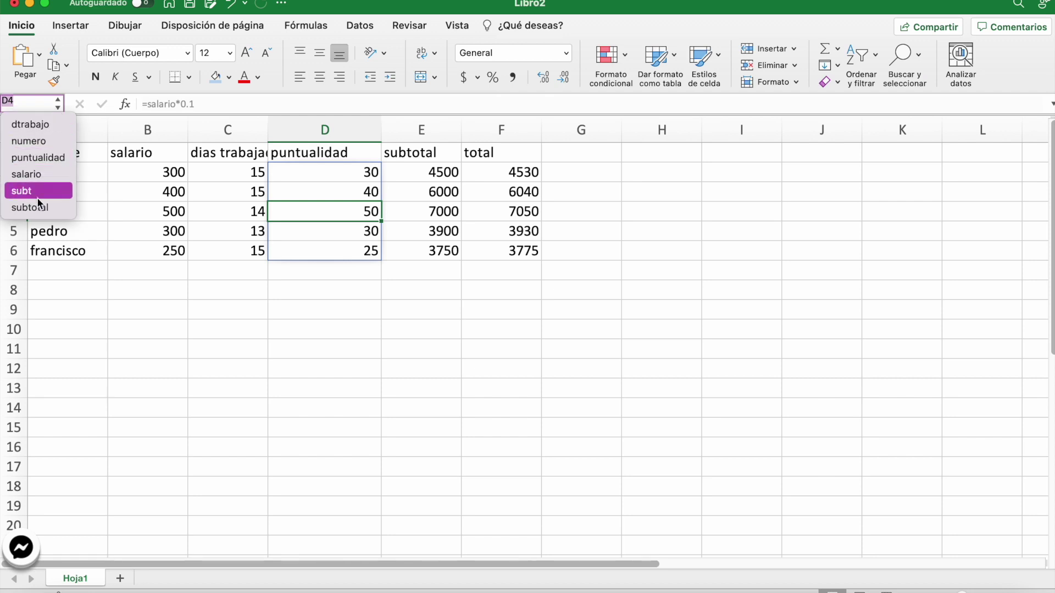
click(44, 125)
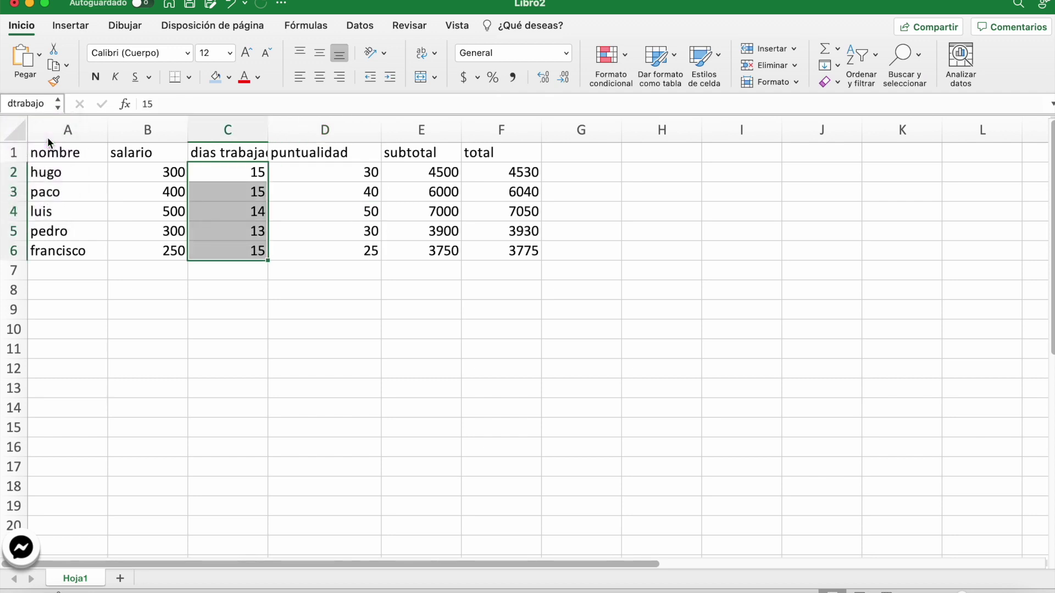
Select the salario named range B2:B6 from the Name Box list
click(52, 104)
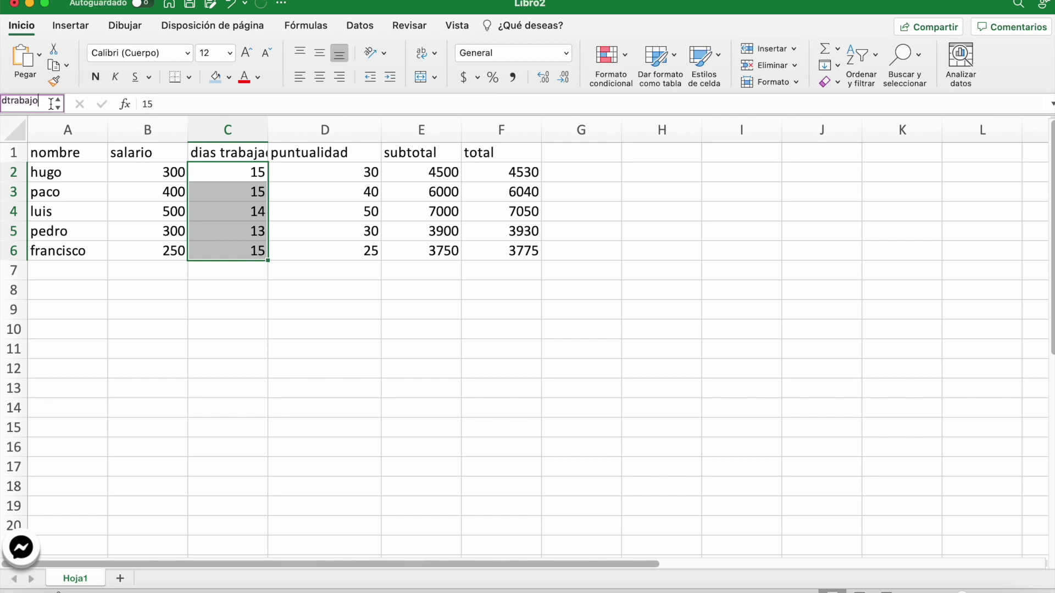
click(57, 105)
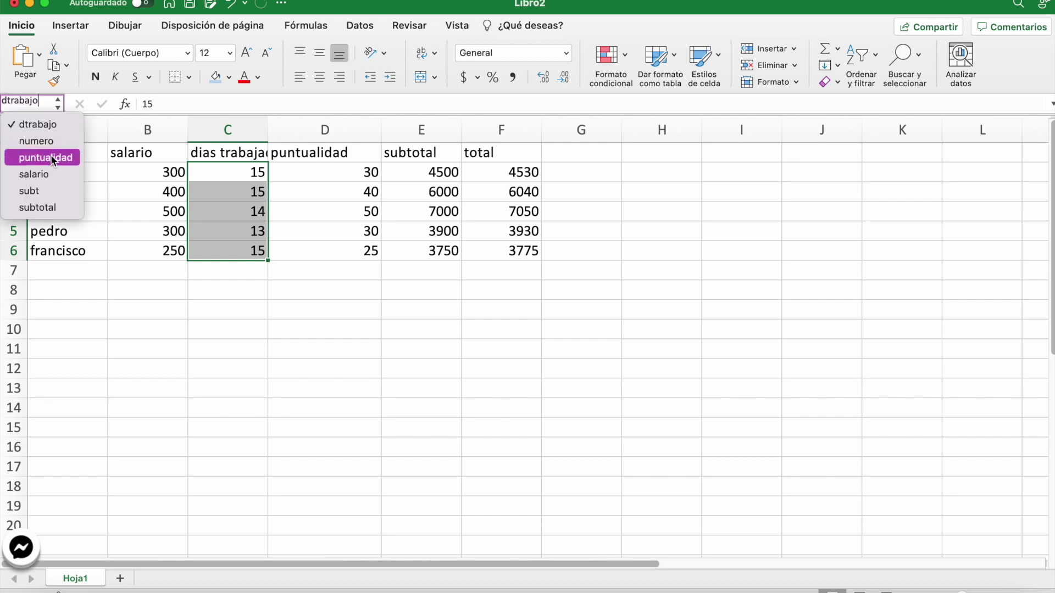
click(44, 174)
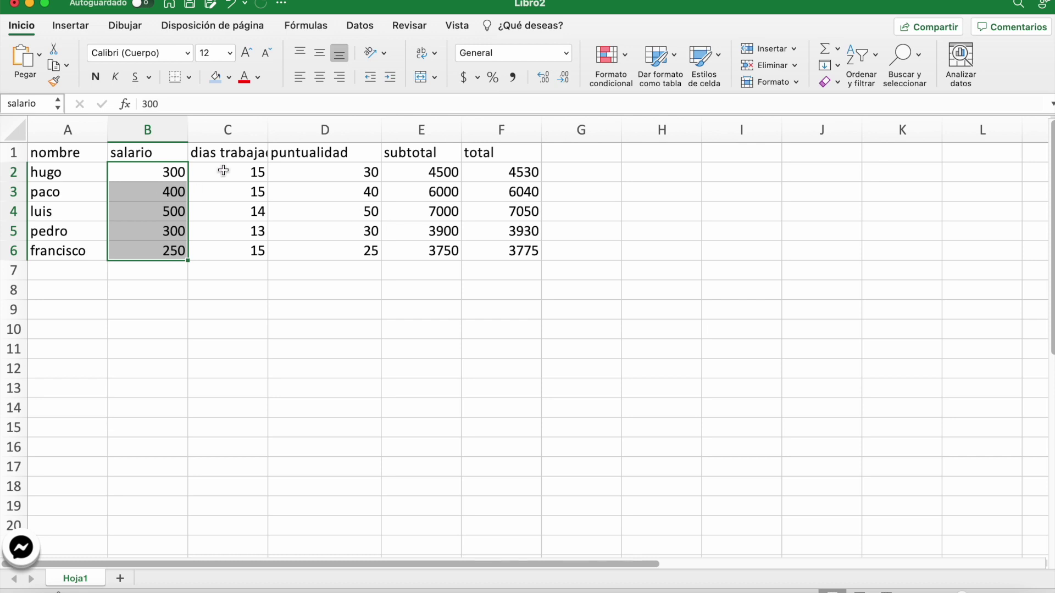